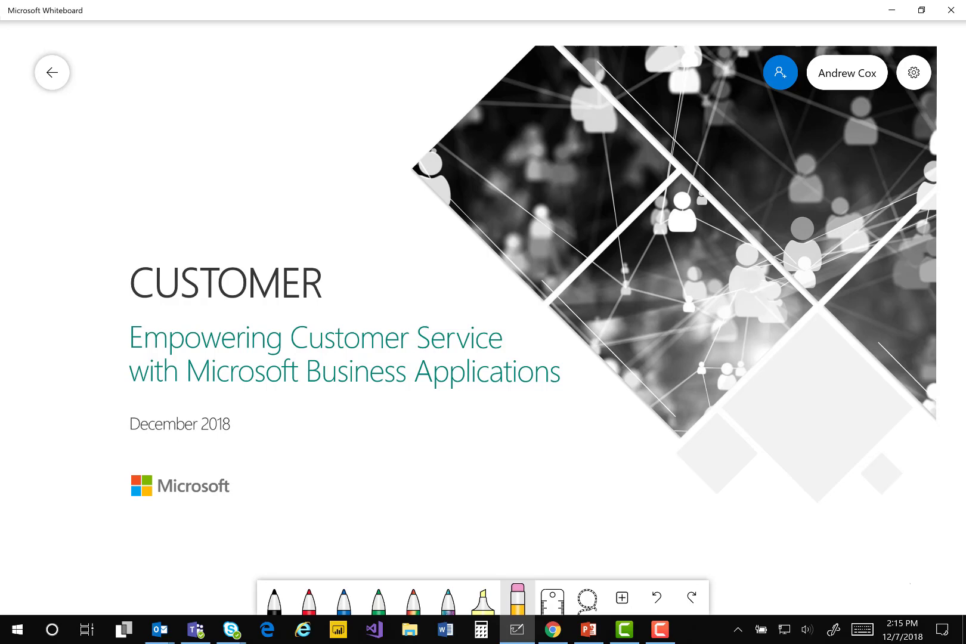
In blank board space, write 'Goals' in blue ink, underline it, and list 1, 2, 3 beneath
scroll(483, 269, "right", 10)
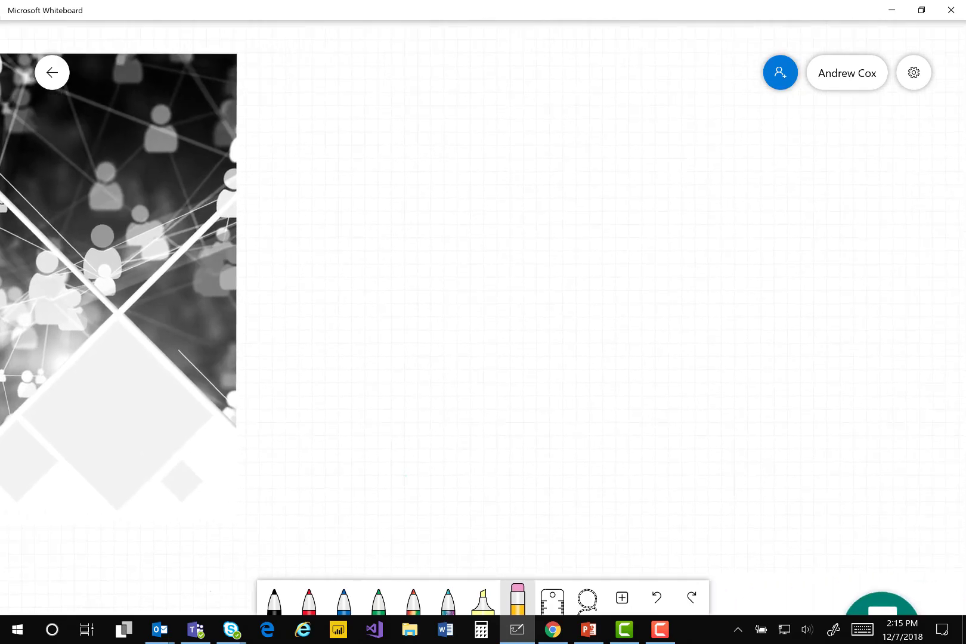
left_click(344, 599)
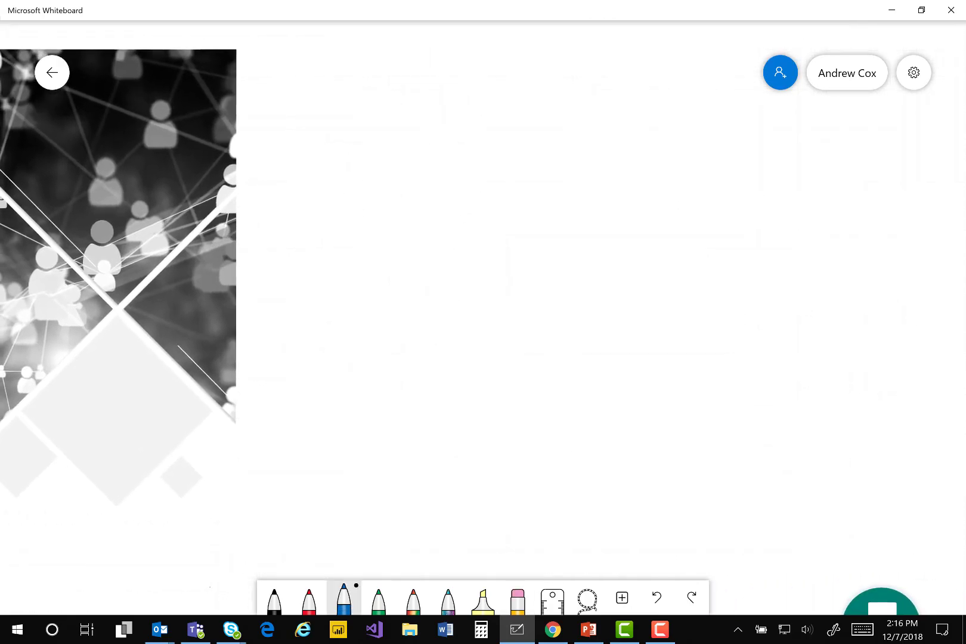
mouse_move(505, 113)
left_mouse_down()
mouse_move(496, 161)
mouse_move(557, 159)
left_mouse_up()
left_click_drag(568, 103, 567, 158)
mouse_move(578, 143)
left_mouse_down()
mouse_move(588, 138)
mouse_move(582, 160)
left_mouse_up()
left_click_drag(472, 185, 644, 182)
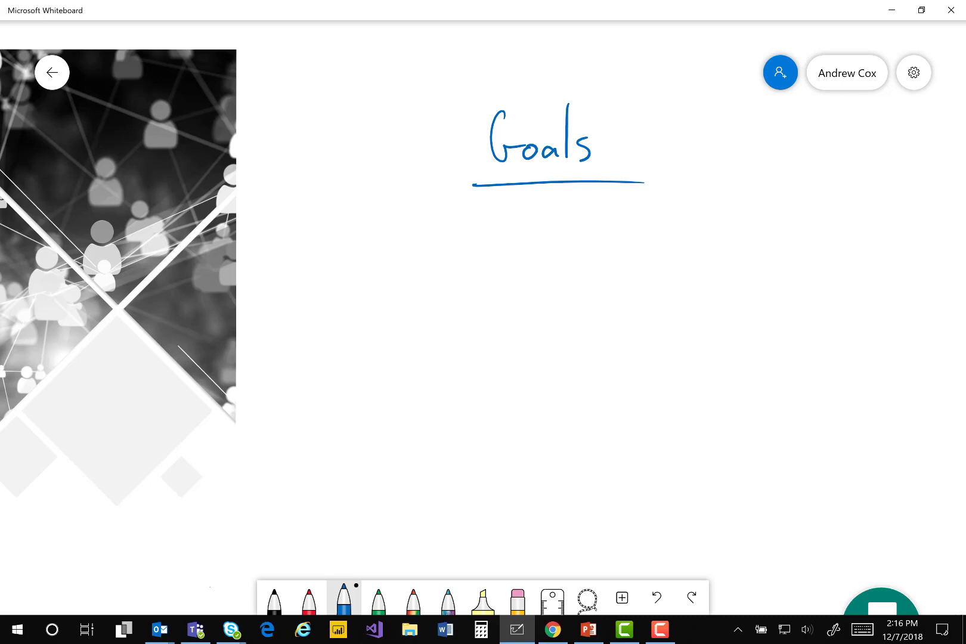
mouse_move(475, 207)
left_mouse_down()
mouse_move(486, 291)
mouse_move(466, 301)
left_mouse_up()
Handwrite 'Portal' in blue under Self Service Resolution on the diagram
scroll(483, 318, "down", 10)
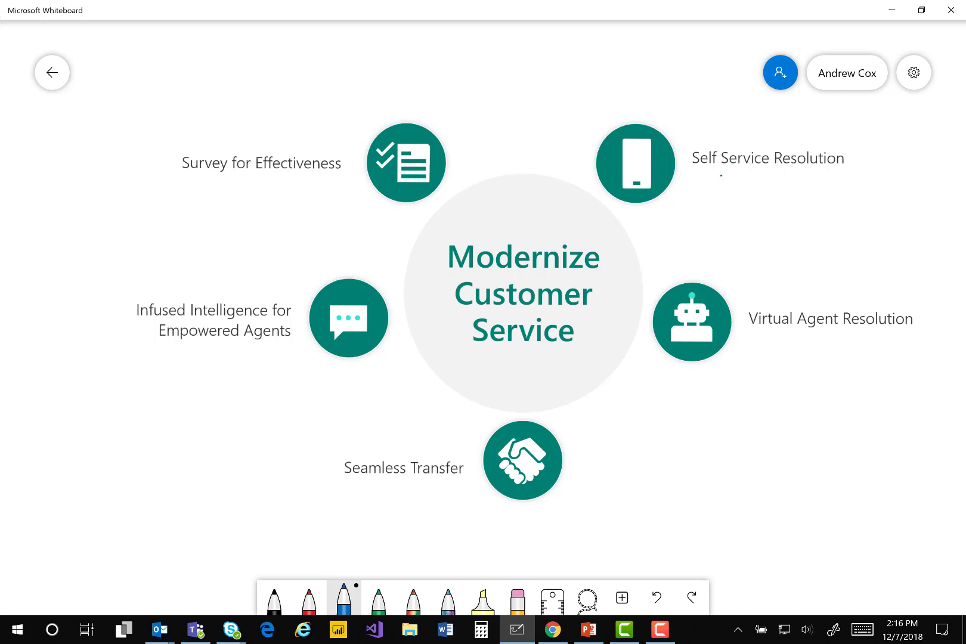
left_click_drag(719, 173, 721, 201)
mouse_move(717, 175)
left_mouse_down()
mouse_move(721, 184)
mouse_move(747, 181)
mouse_move(755, 197)
left_mouse_up()
left_click_drag(749, 178, 760, 178)
left_click_drag(775, 186, 777, 197)
left_click_drag(782, 168, 783, 196)
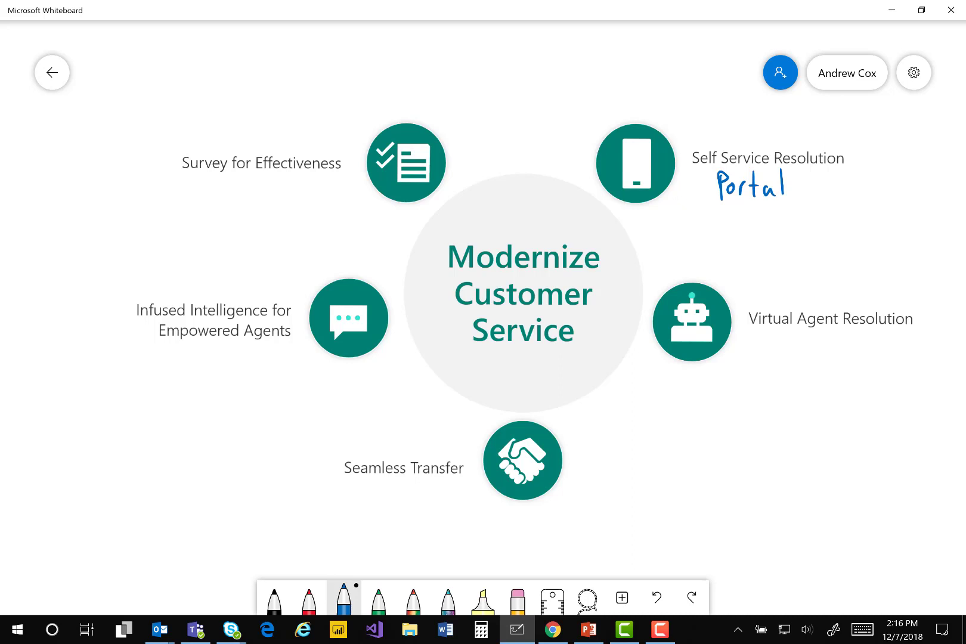
Draw blue arrows linking Self Service, Virtual Agent, Seamless Transfer, Infused Intelligence and Survey in a cycle
left_click_drag(659, 201, 688, 266)
left_click_drag(696, 250, 689, 266)
mouse_move(673, 374)
left_mouse_down()
mouse_move(599, 450)
mouse_move(607, 460)
left_mouse_up()
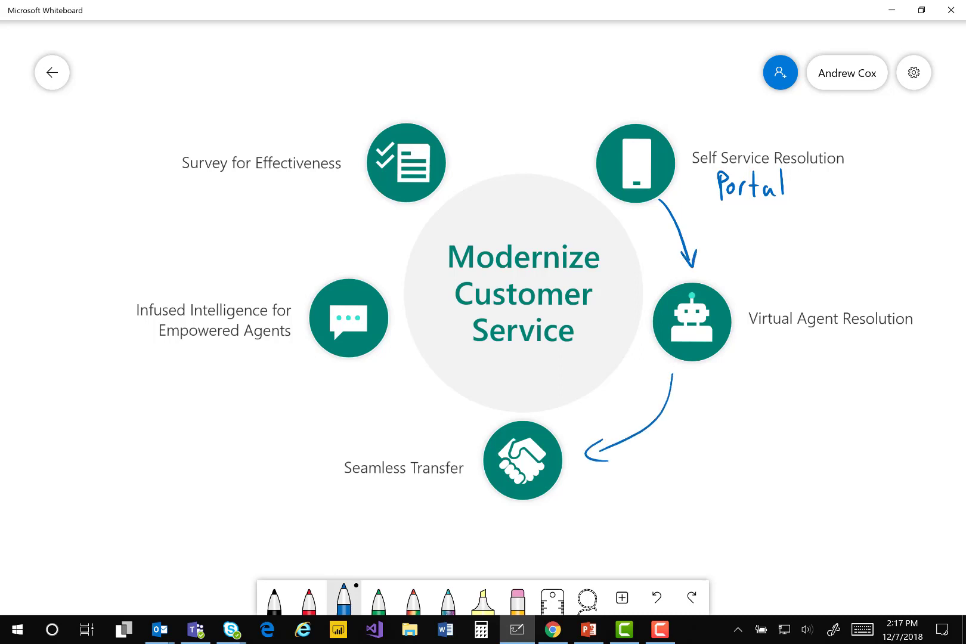
mouse_move(445, 442)
left_mouse_down()
mouse_move(365, 391)
mouse_move(372, 376)
left_mouse_up()
mouse_move(344, 259)
left_mouse_down()
mouse_move(336, 229)
mouse_move(361, 209)
mouse_move(376, 213)
left_mouse_up()
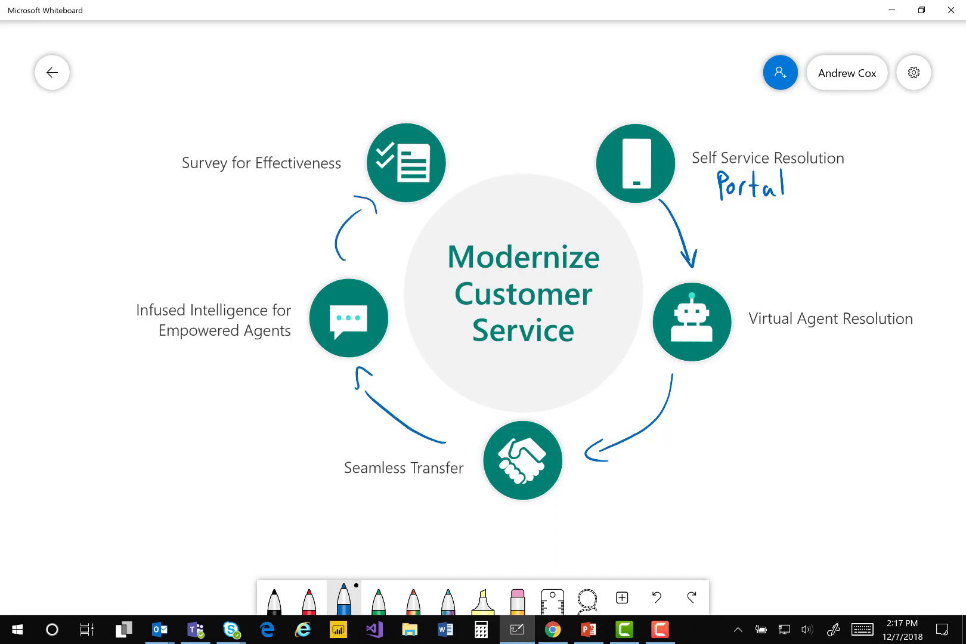
mouse_move(458, 147)
left_mouse_down()
mouse_move(566, 135)
mouse_move(554, 145)
left_mouse_up()
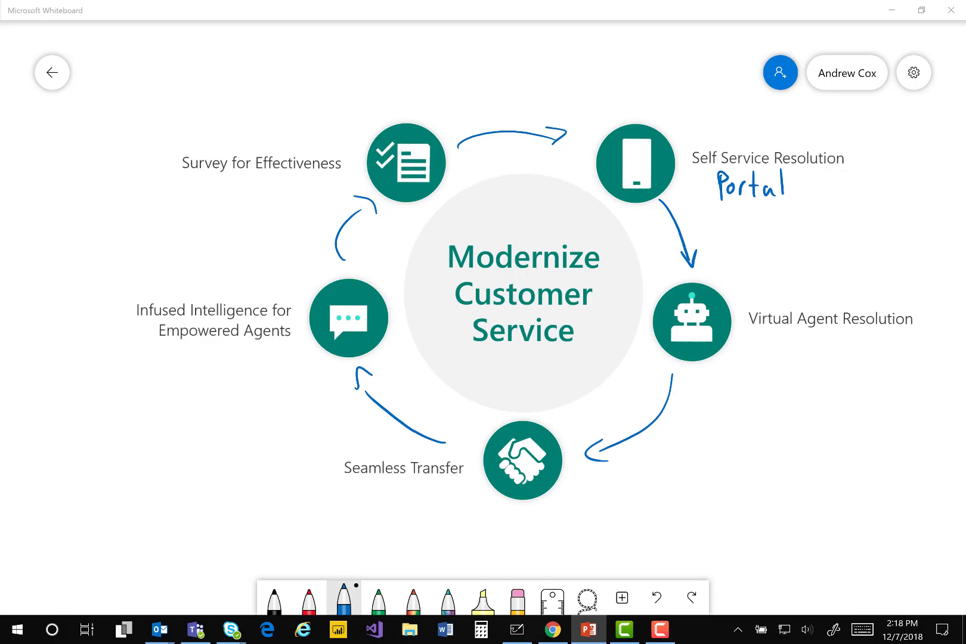
Draw two blue lines under 'Portal', then switch to PowerPoint
mouse_move(731, 223)
left_mouse_down()
mouse_move(822, 227)
mouse_move(834, 258)
left_mouse_up()
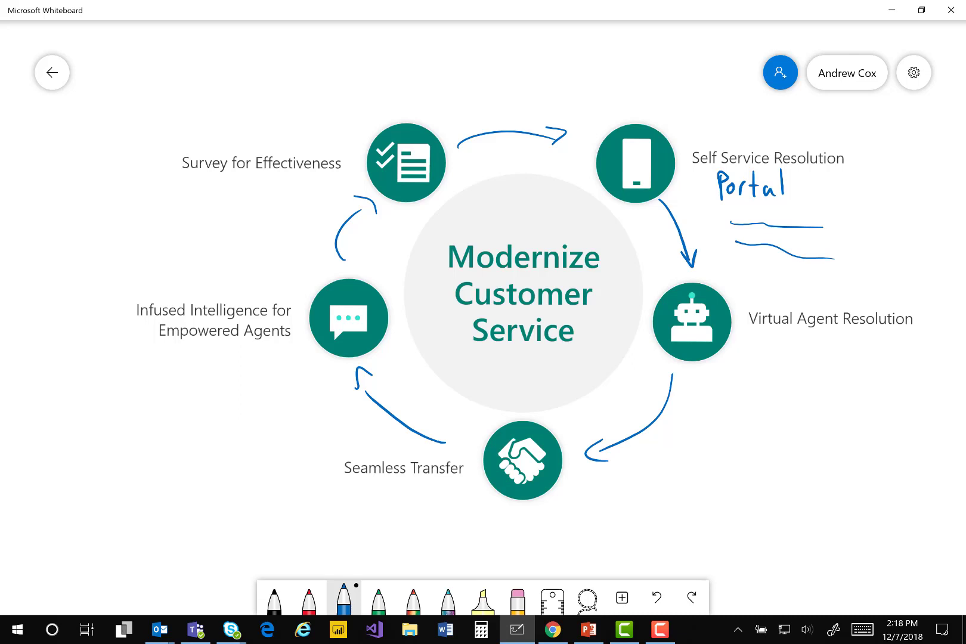
key("alt+Tab")
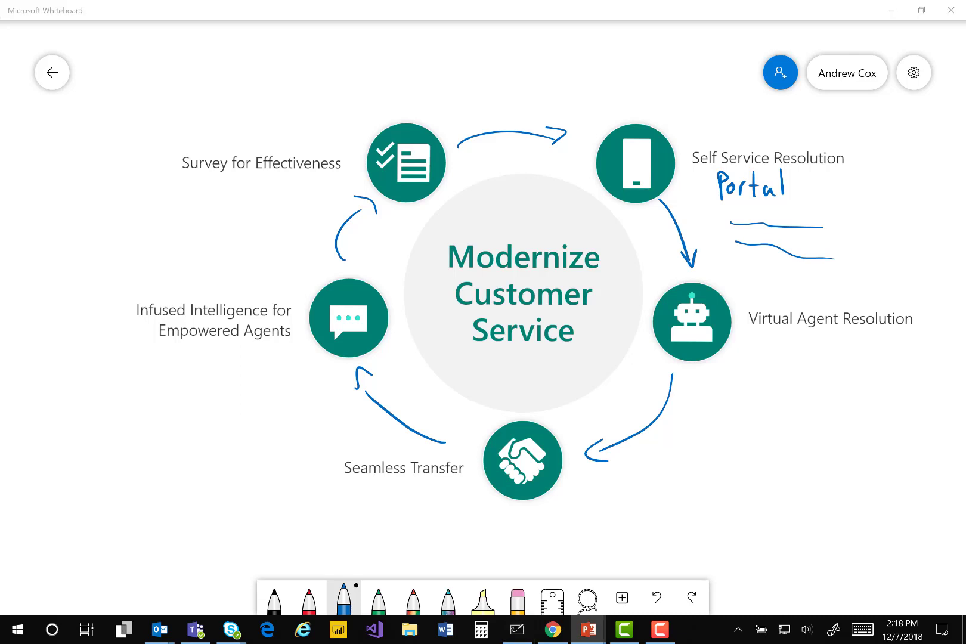
key("F5")
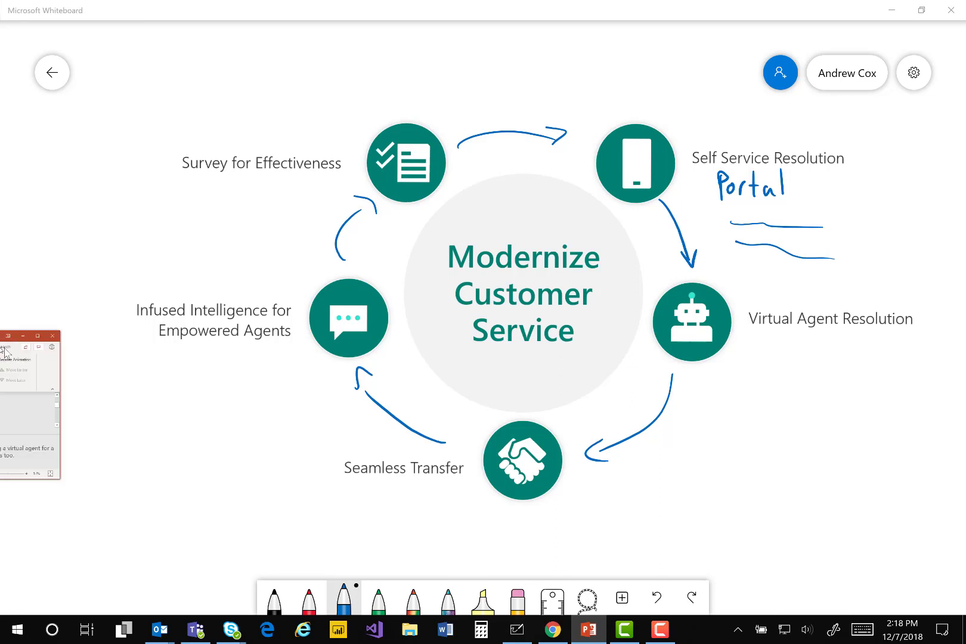
Maximize PowerPoint and show slide 4, 'Intelligent customer service', as a full-screen slide show
key("super+shift+Right")
mouse_move(812, 2)
left_mouse_down()
mouse_move(802, 6)
mouse_move(826, 1)
left_mouse_up()
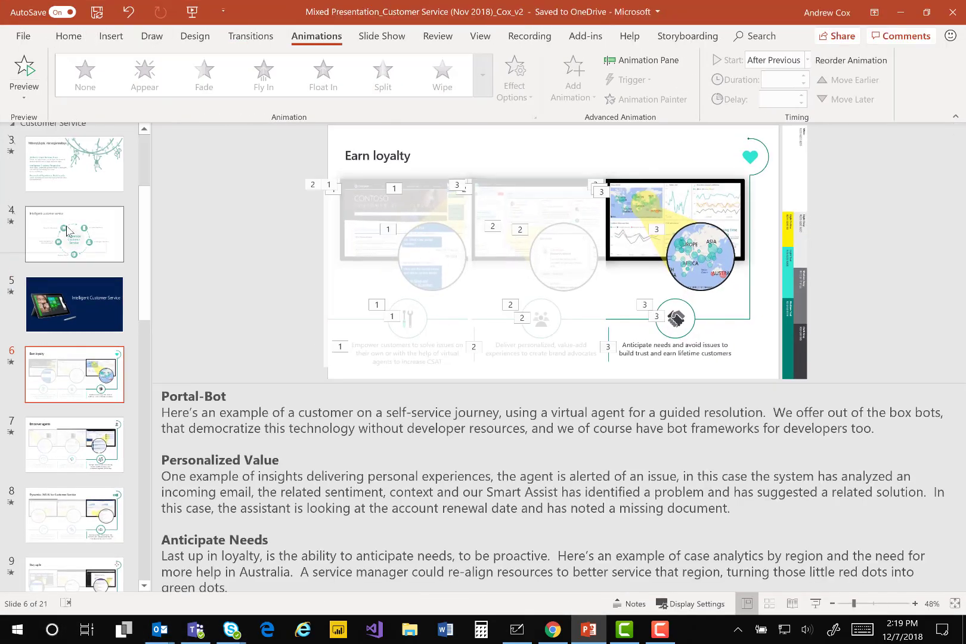
left_click(54, 242)
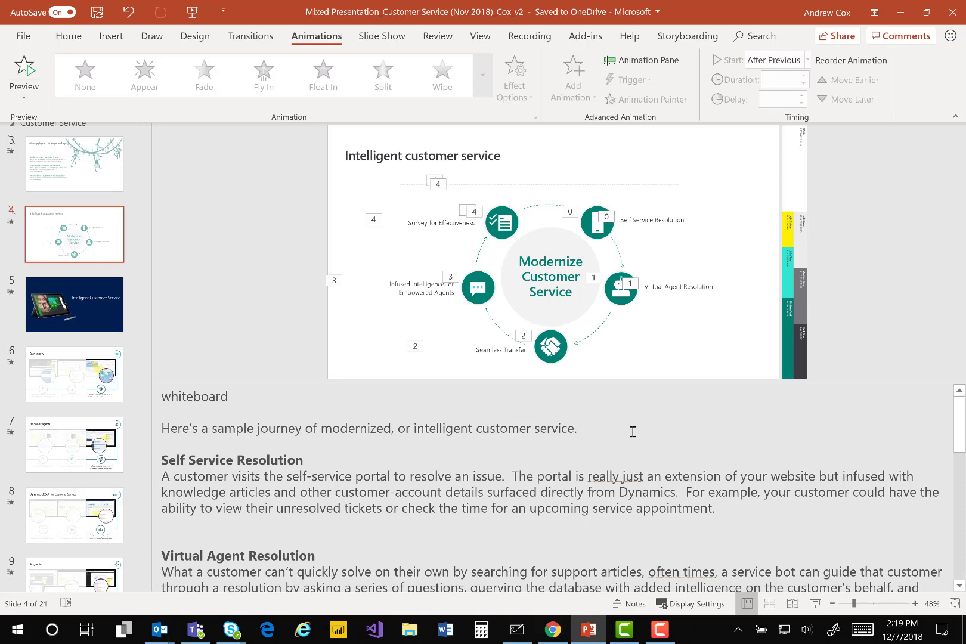
left_click(815, 603)
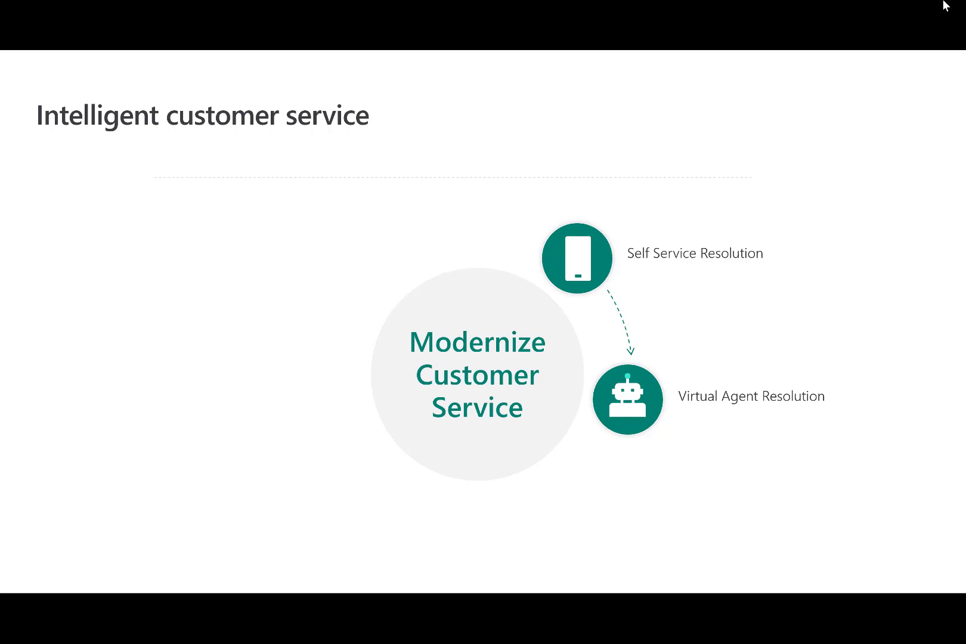
Capture the slide region with Greenshot, copy it to the clipboard, and return to Whiteboard
key("Print")
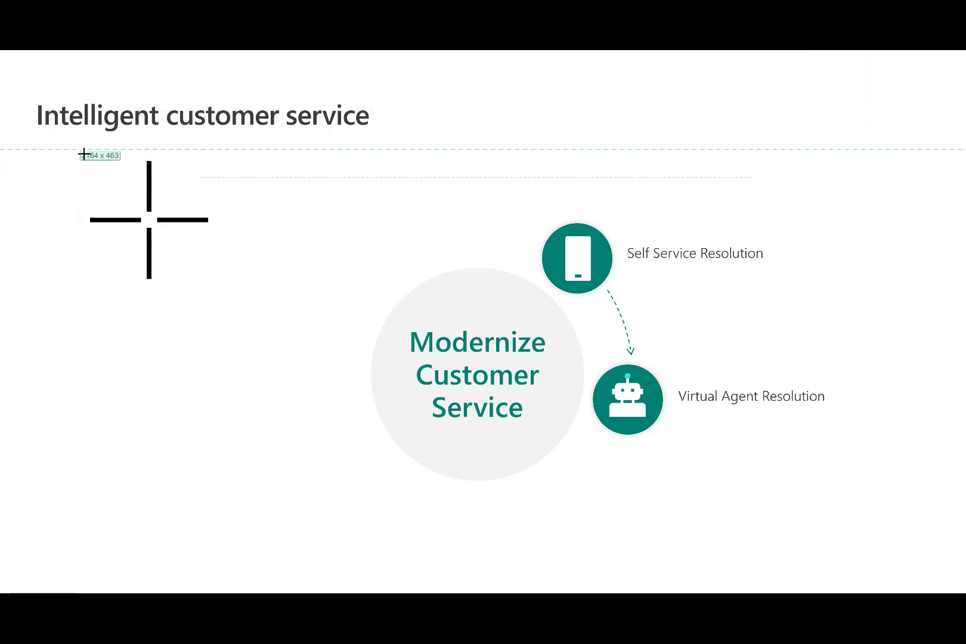
left_click_drag(82, 150, 893, 506)
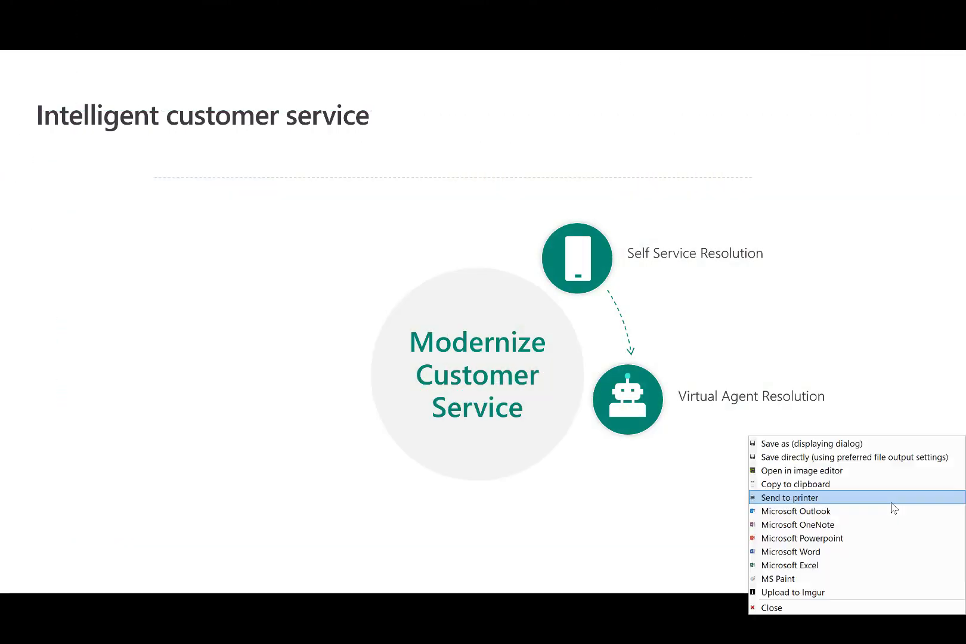
mouse_move(892, 506)
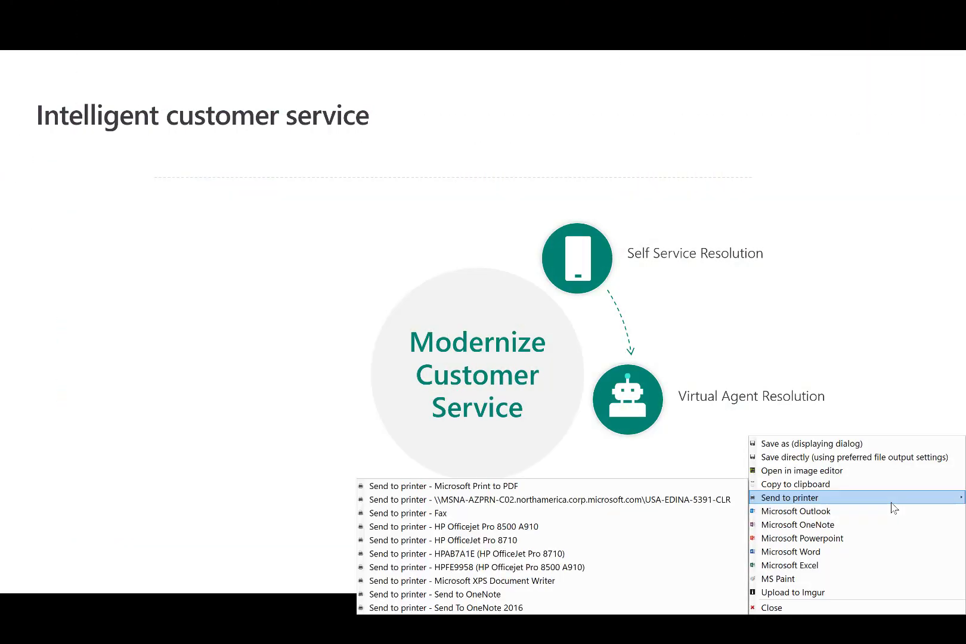
left_click(836, 485)
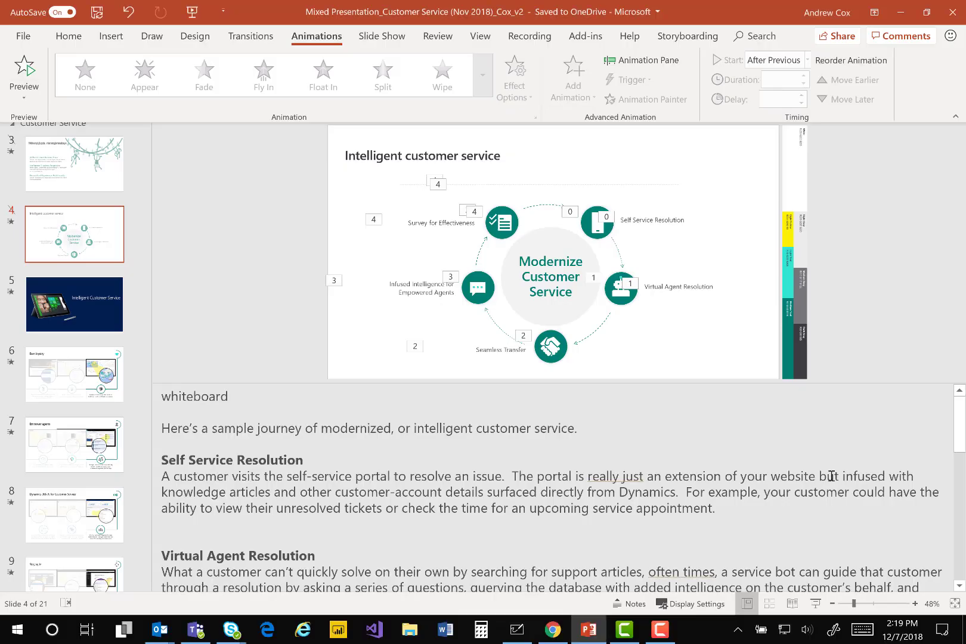
key("alt+Tab")
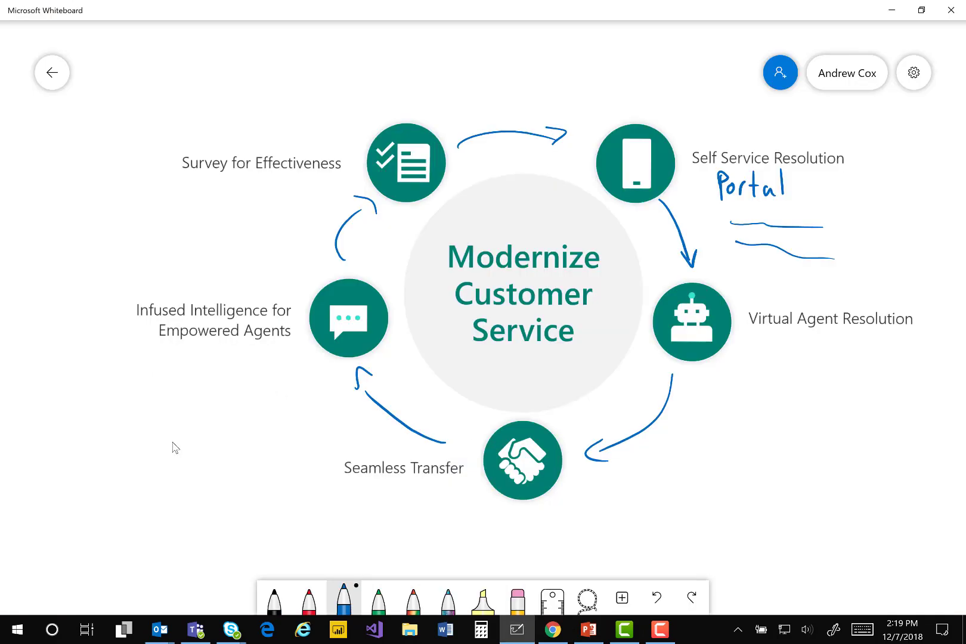
Paste the slide capture into empty space below the diagram and drag its corner to enlarge it
key("ctrl+v")
scroll(386, 204, "down", 10)
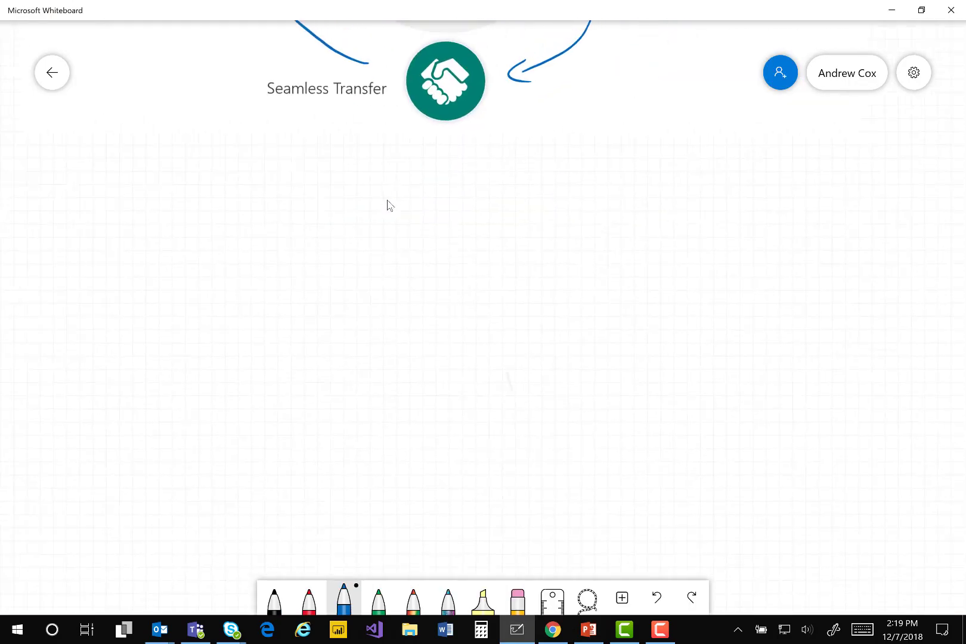
key("ctrl+v")
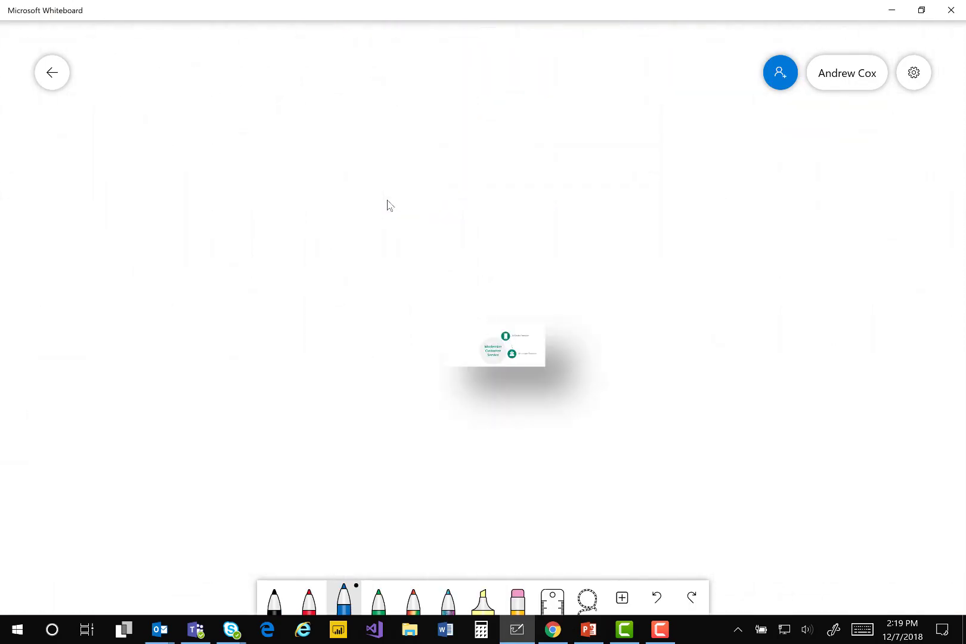
left_click(531, 337)
left_click_drag(532, 340, 801, 450)
left_click(855, 434)
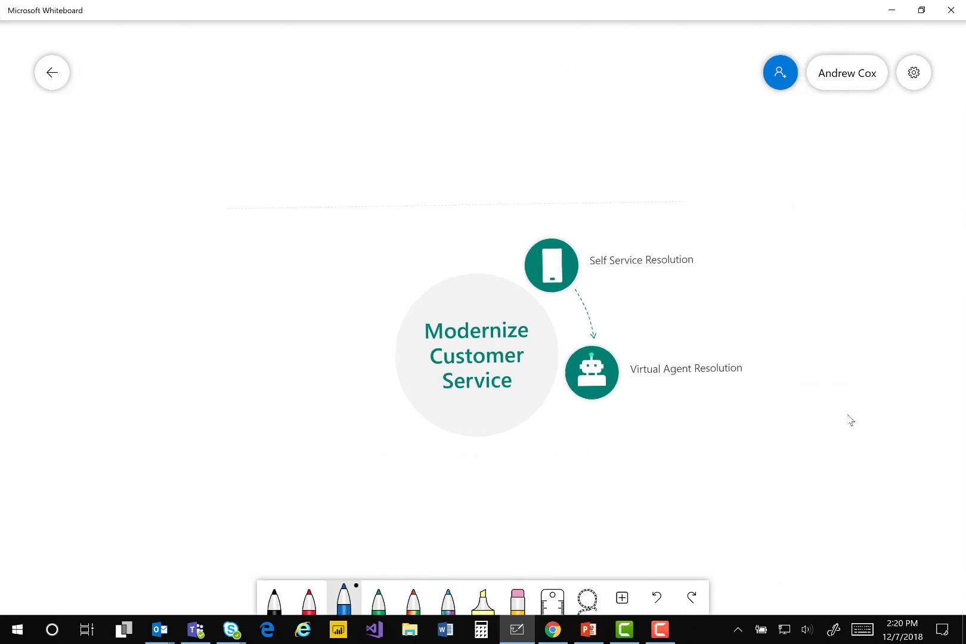
Pan across the canvas until the monkeys-on-vines illustration is centred
scroll(849, 420, "up", 5)
scroll(850, 420, "right", 3)
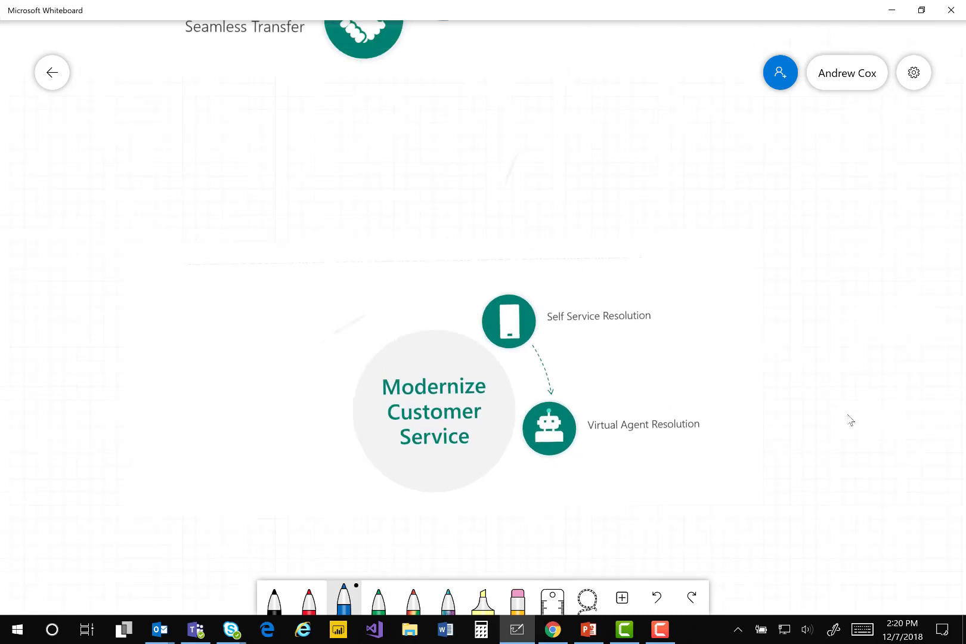
scroll(850, 420, "up", 5)
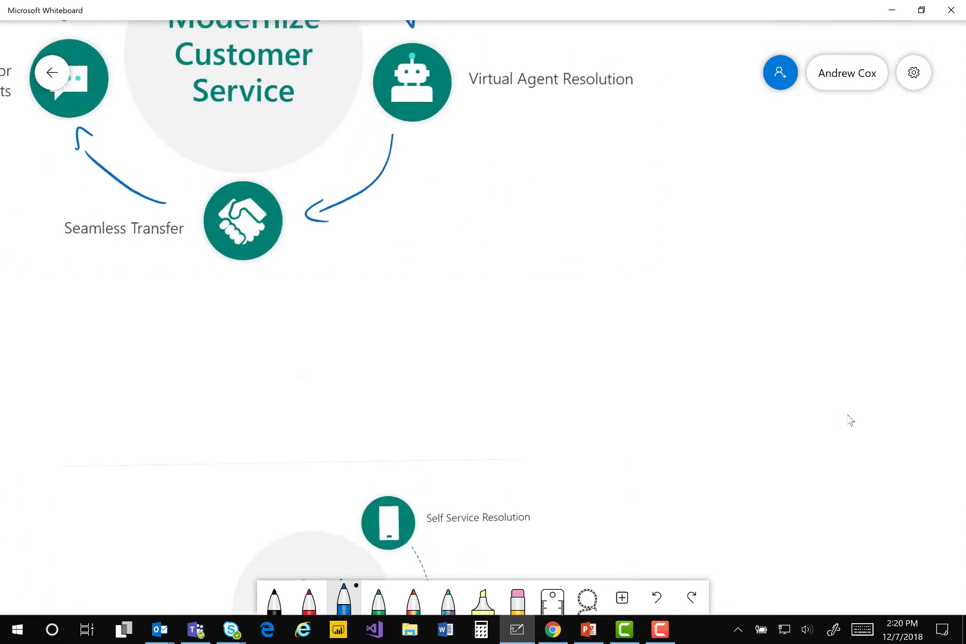
scroll(850, 421, "left", 8)
scroll(850, 420, "left", 8)
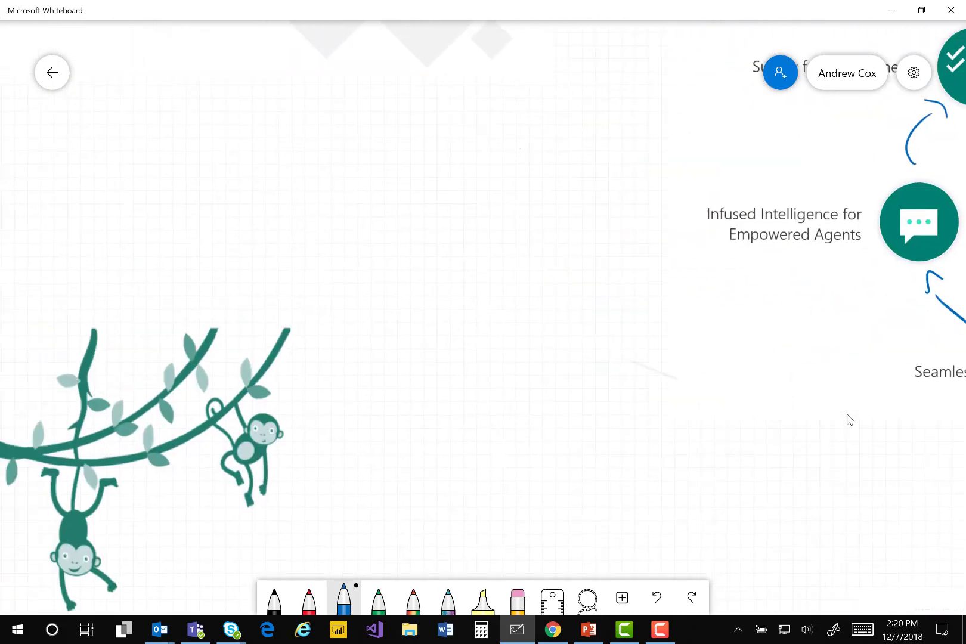
scroll(850, 420, "down", 3)
scroll(849, 420, "down", 3)
scroll(850, 420, "left", 6)
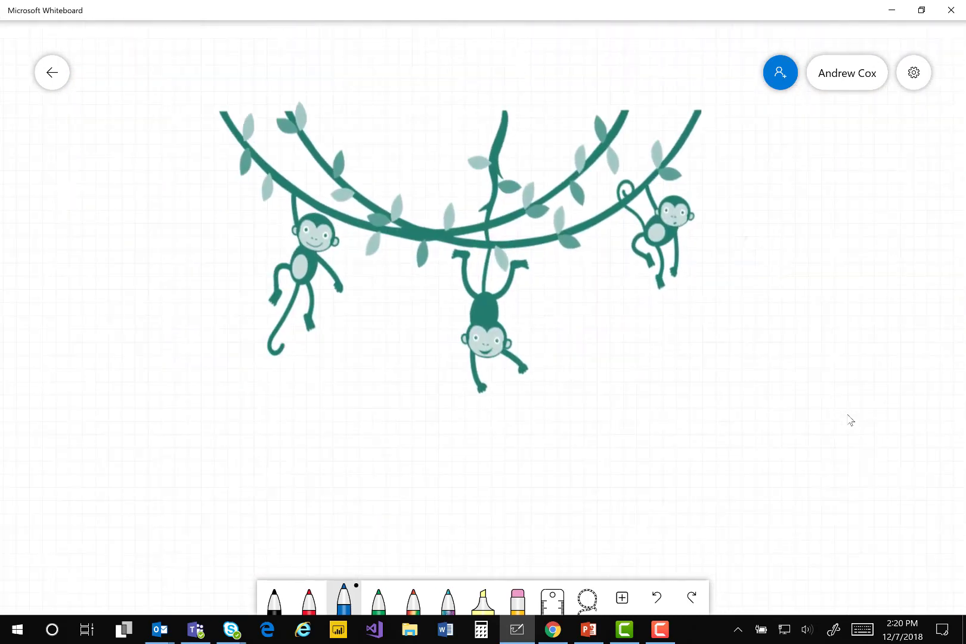